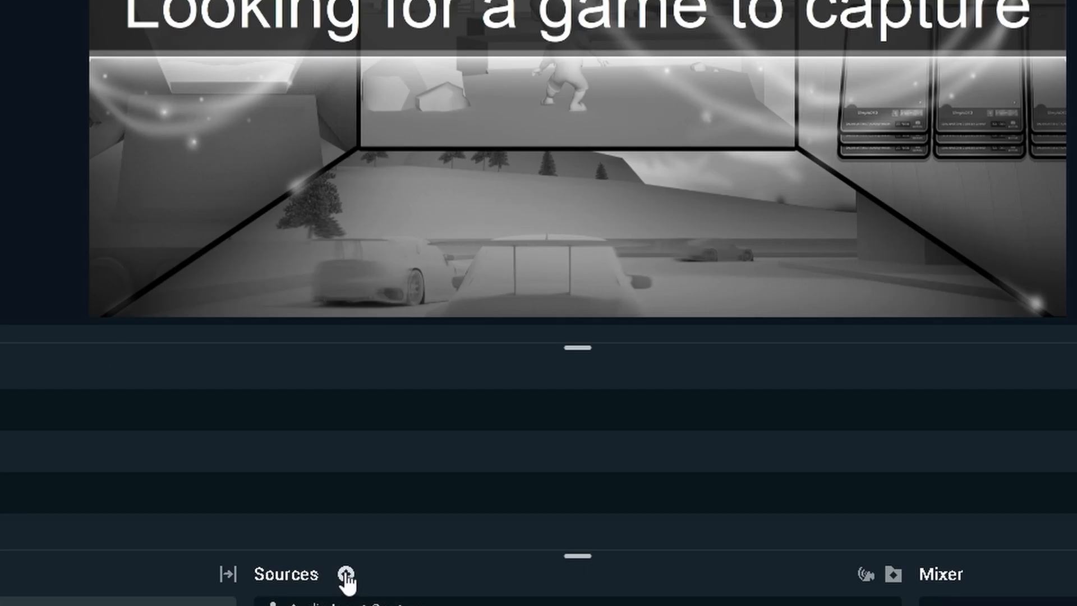
Browse the essential, general and widget source types available for adding to the scene
left_click(264, 150)
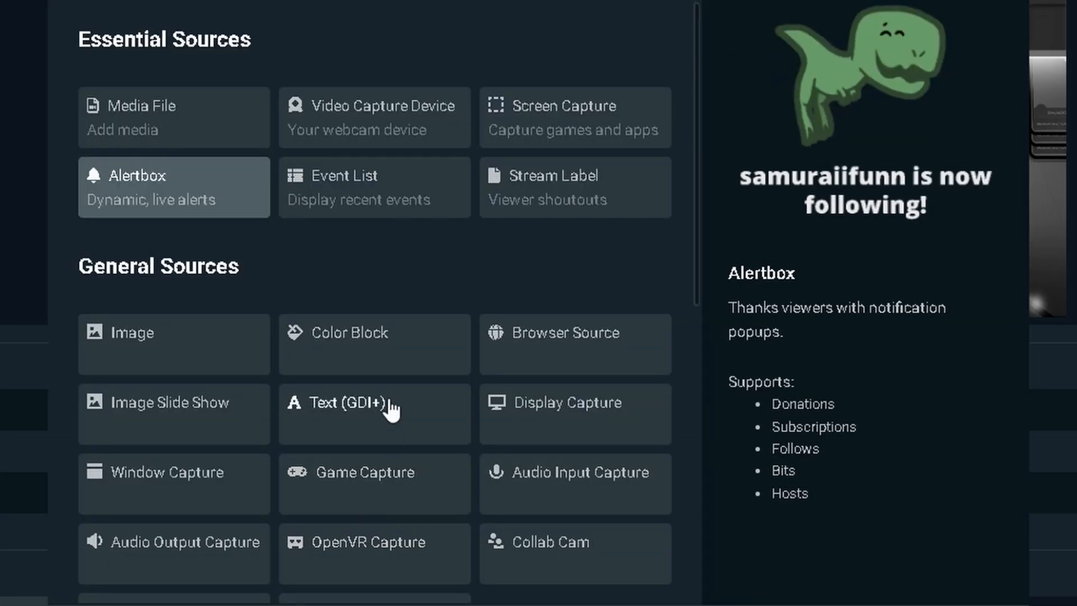
scroll(367, 275, "down", 4)
scroll(358, 264, "up", 4)
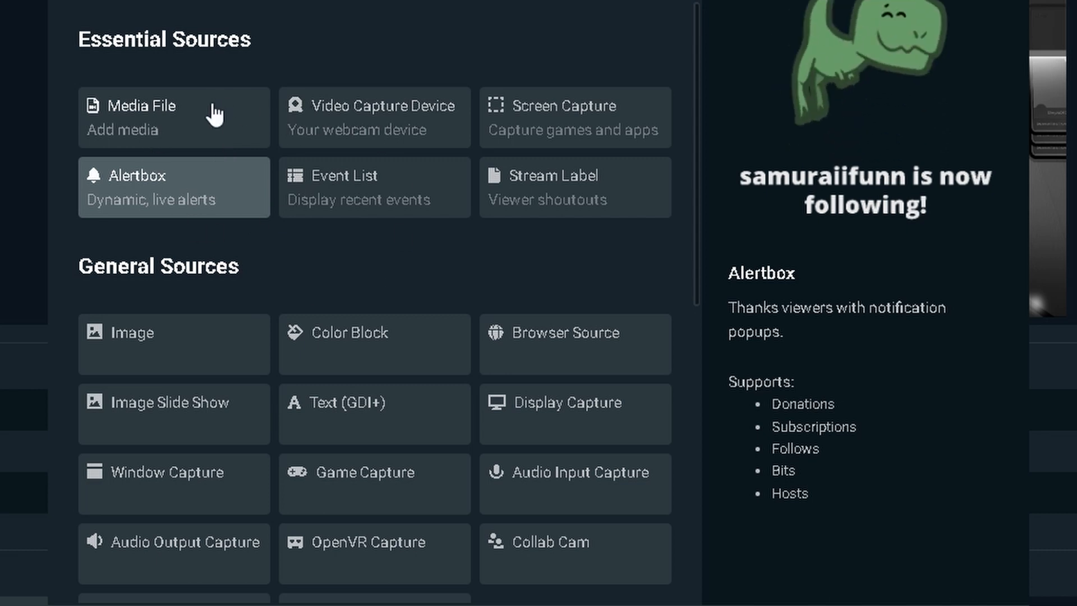
scroll(440, 185, "down", 10)
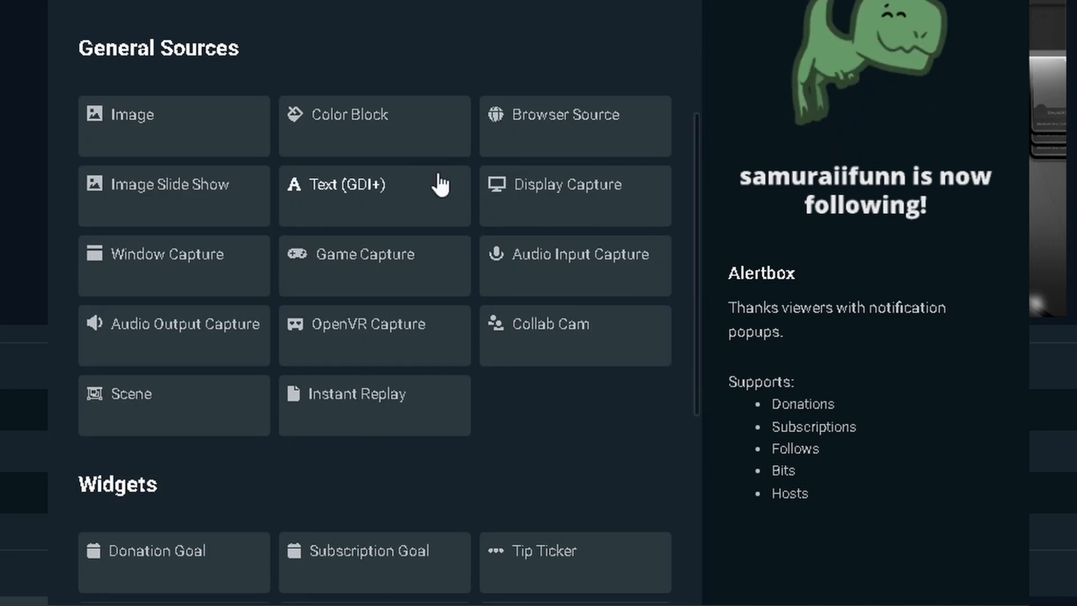
scroll(401, 304, "up", 10)
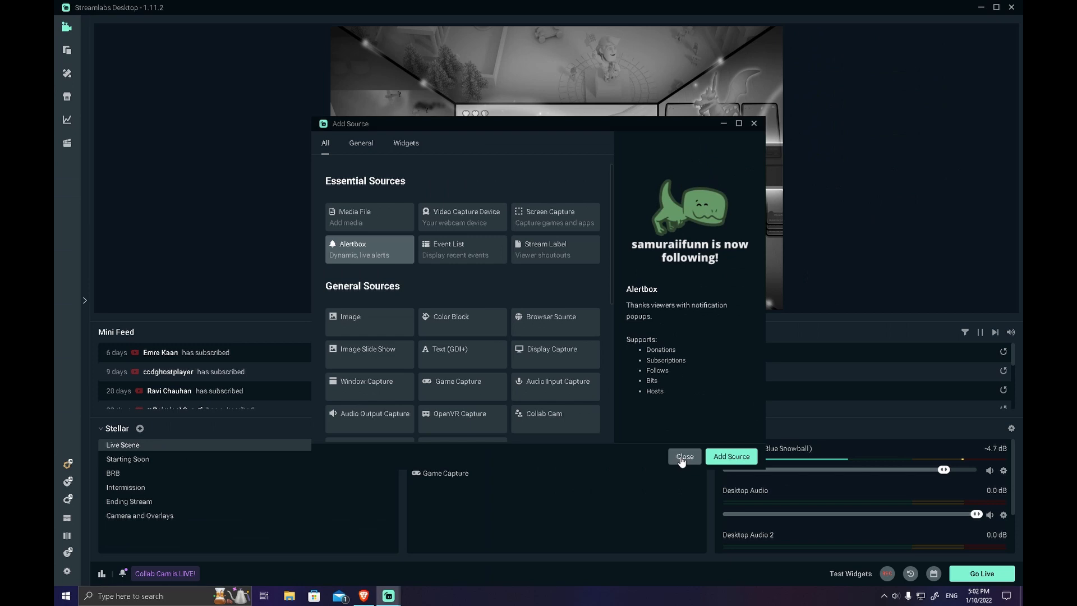
left_click(683, 456)
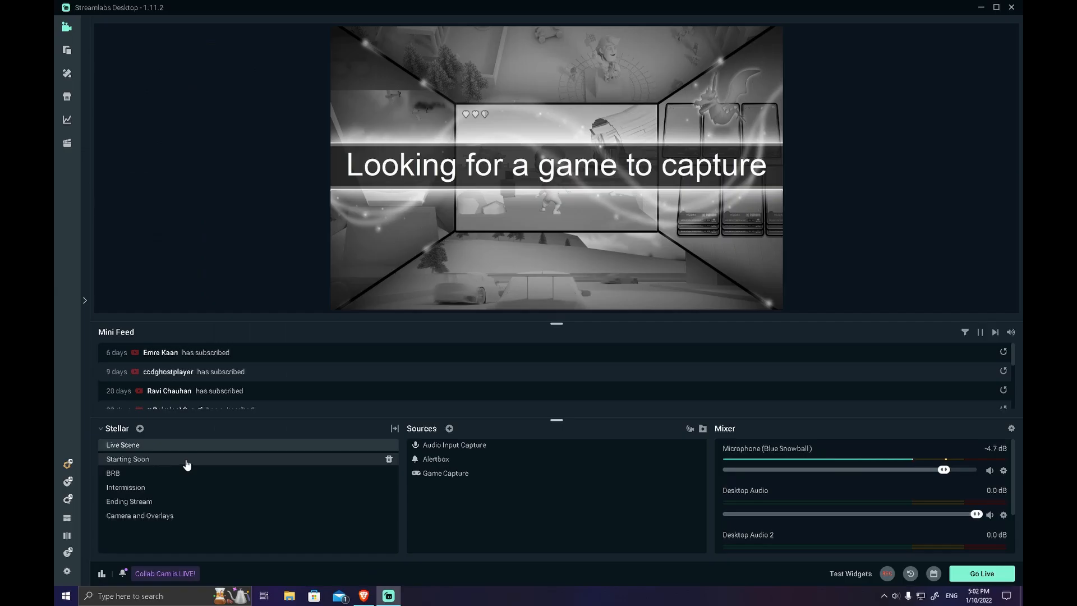
Preview the Starting Soon and BRB scenes and switch back to Live Scene
left_click(187, 464)
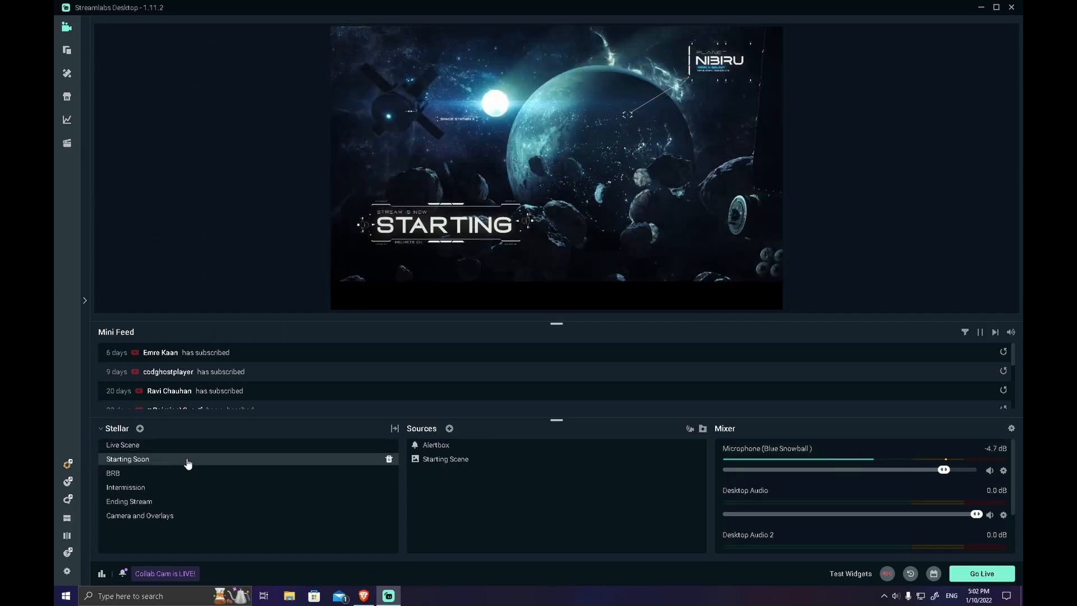
left_click(192, 449)
left_click(176, 473)
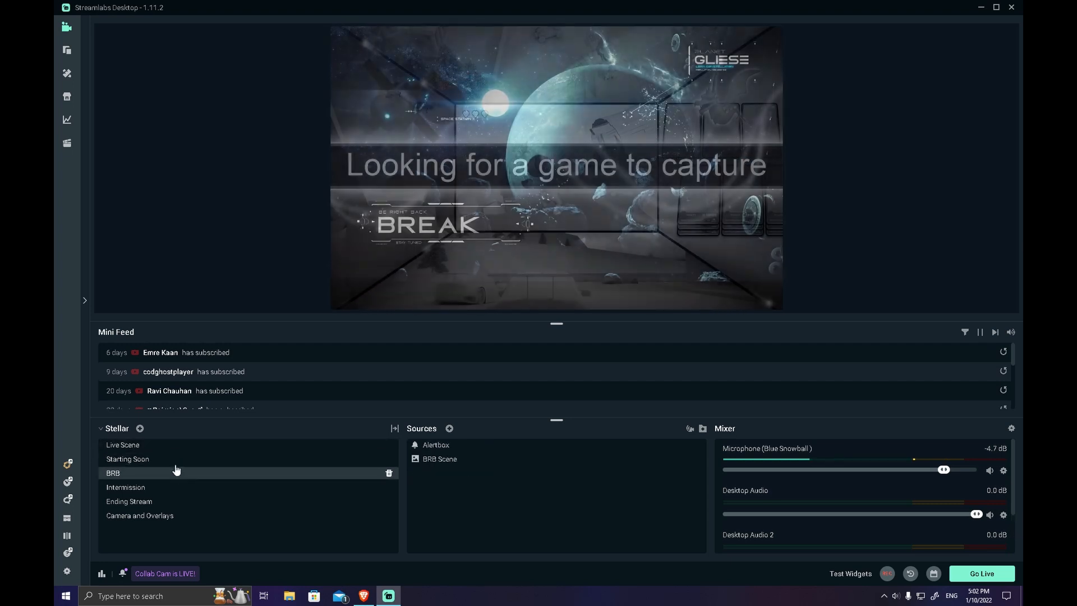
left_click(176, 447)
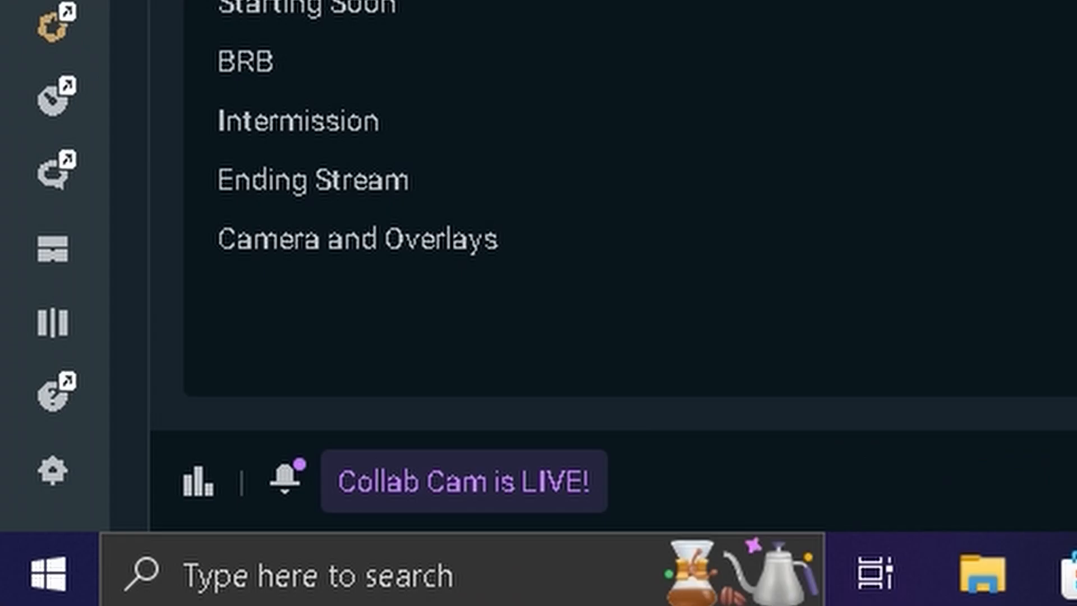
Open the settings and review the General options for language, output and source alignment snapping
left_click(77, 482)
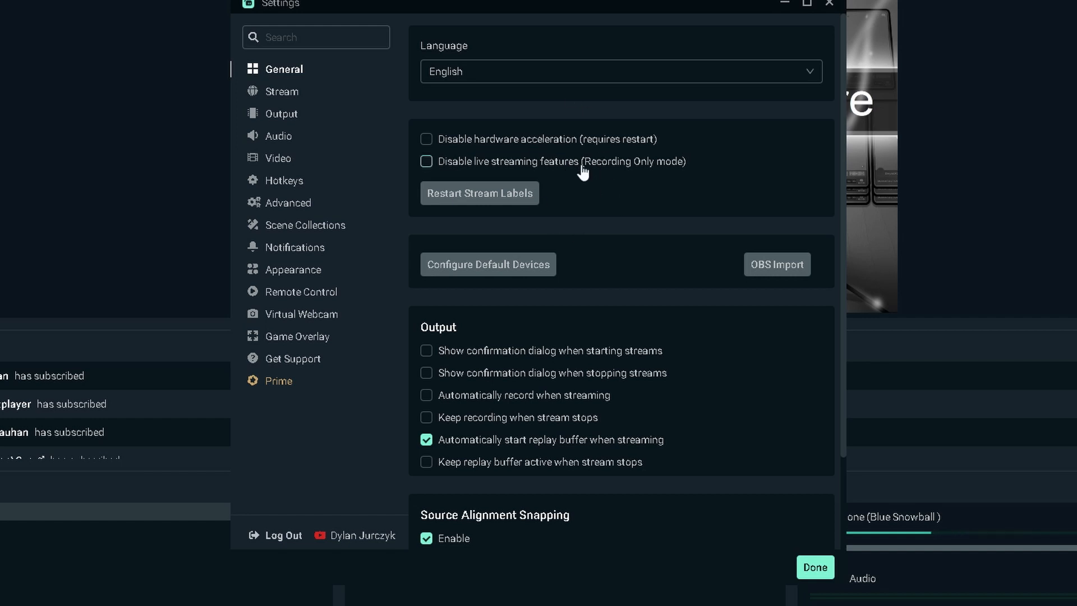
scroll(590, 323, "down", 2)
scroll(590, 327, "up", 2)
scroll(823, 219, "down", 1)
scroll(822, 222, "down", 1)
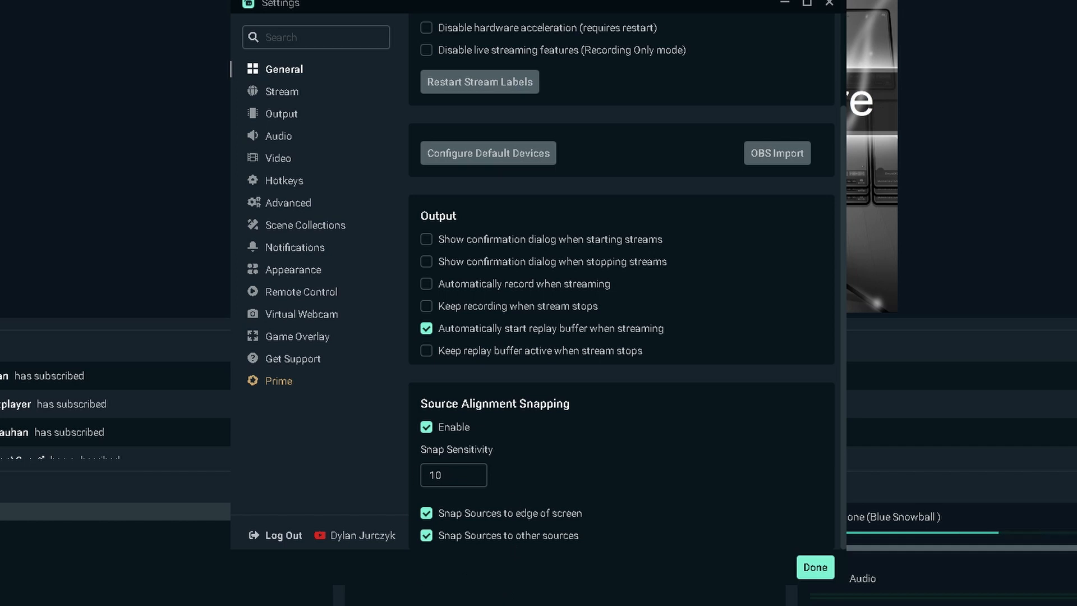
scroll(559, 442, "up", 2)
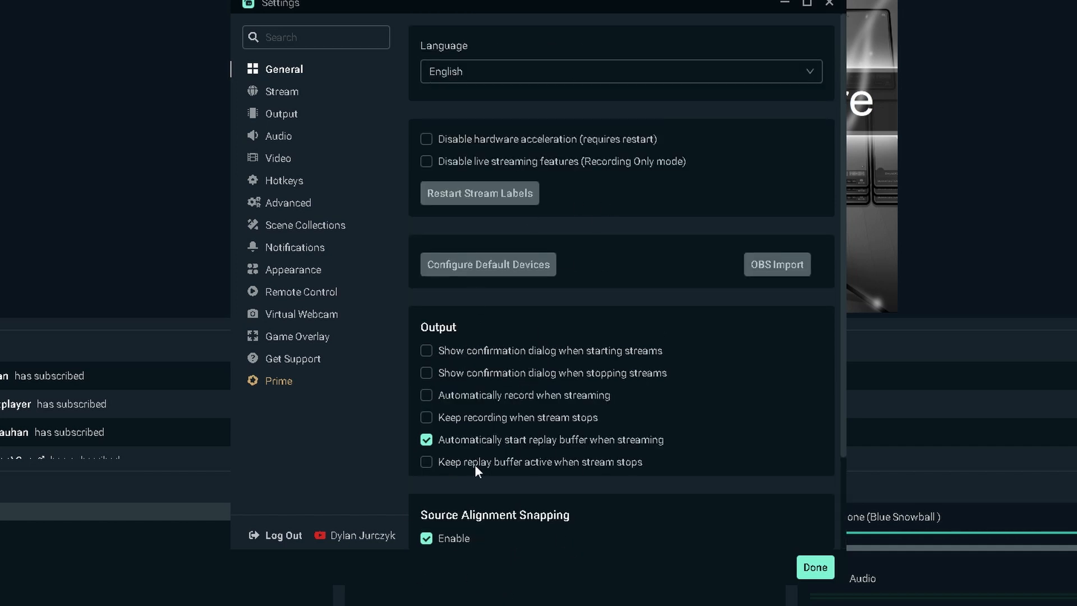
Review the stream destinations and the streaming encoder options in the Output settings, down to Max B-frames
left_click(282, 91)
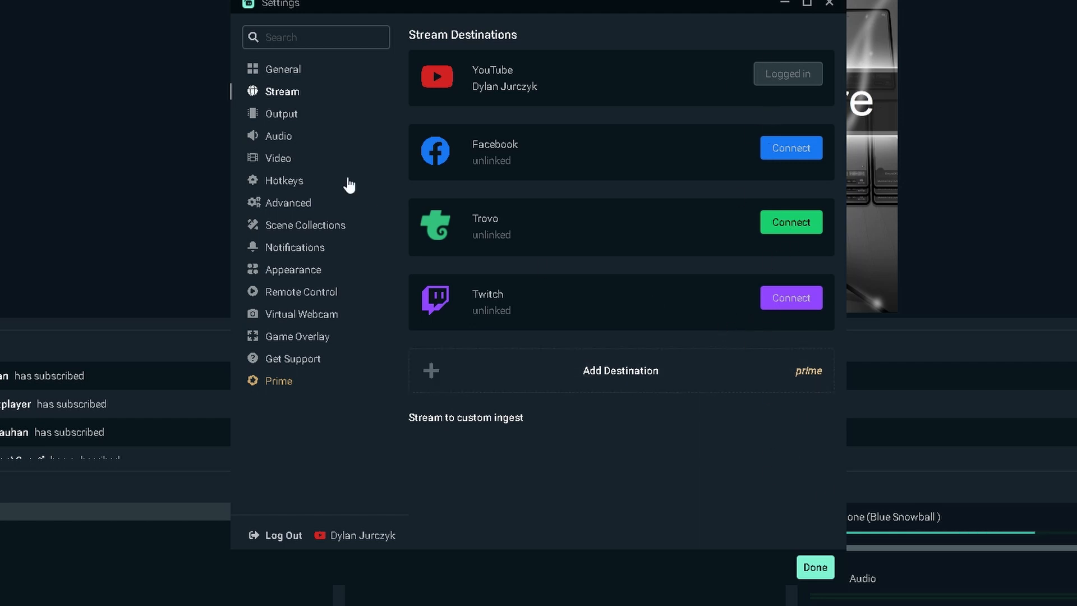
left_click(314, 114)
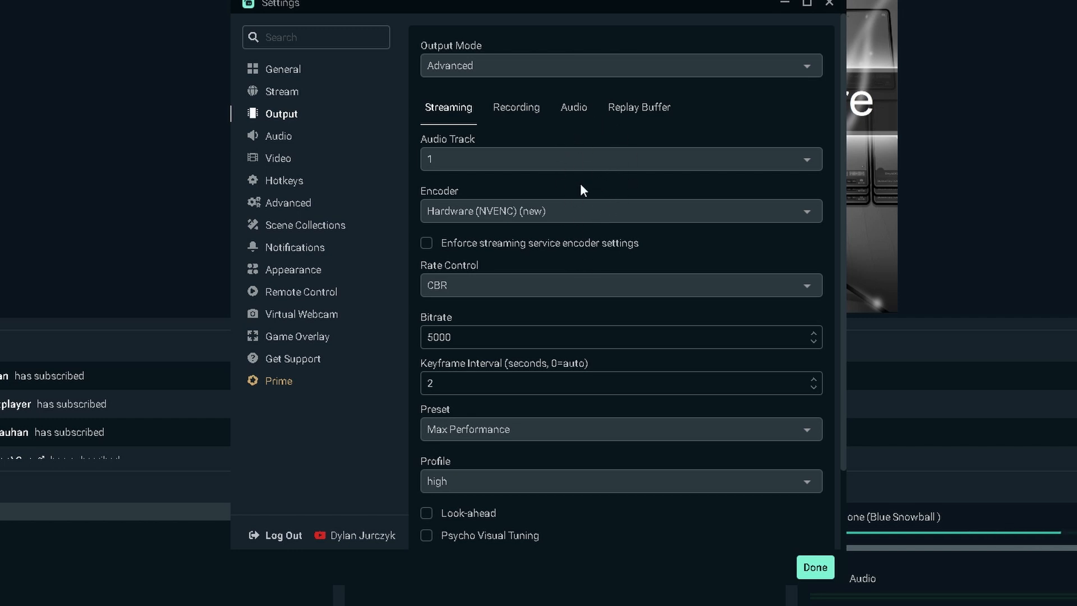
scroll(621, 157, "down", 2)
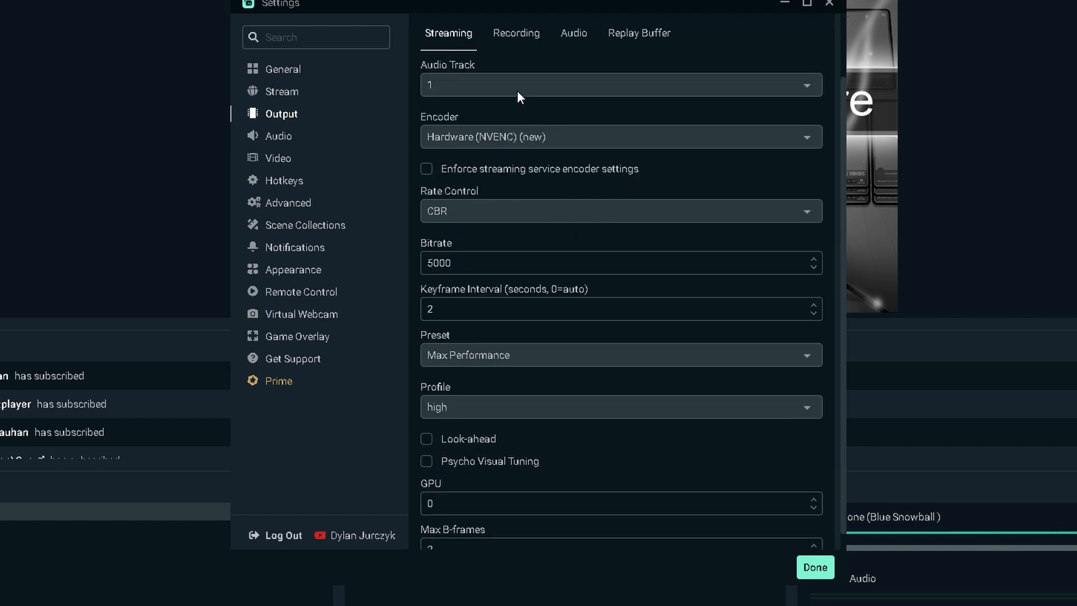
scroll(469, 86, "up", 2)
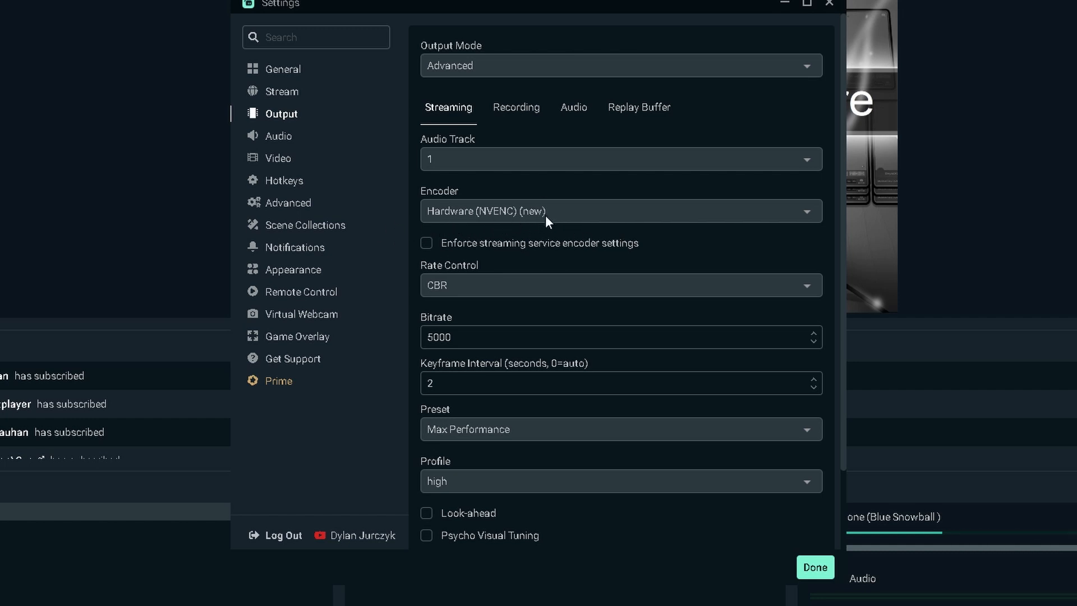
scroll(491, 160, "down", 2)
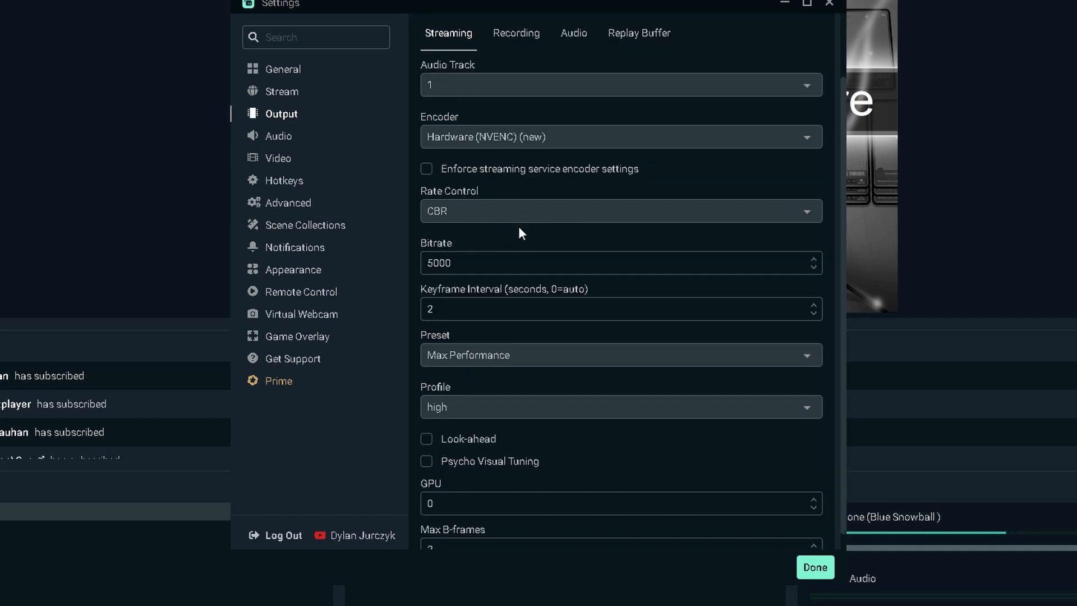
scroll(510, 229, "down", 1)
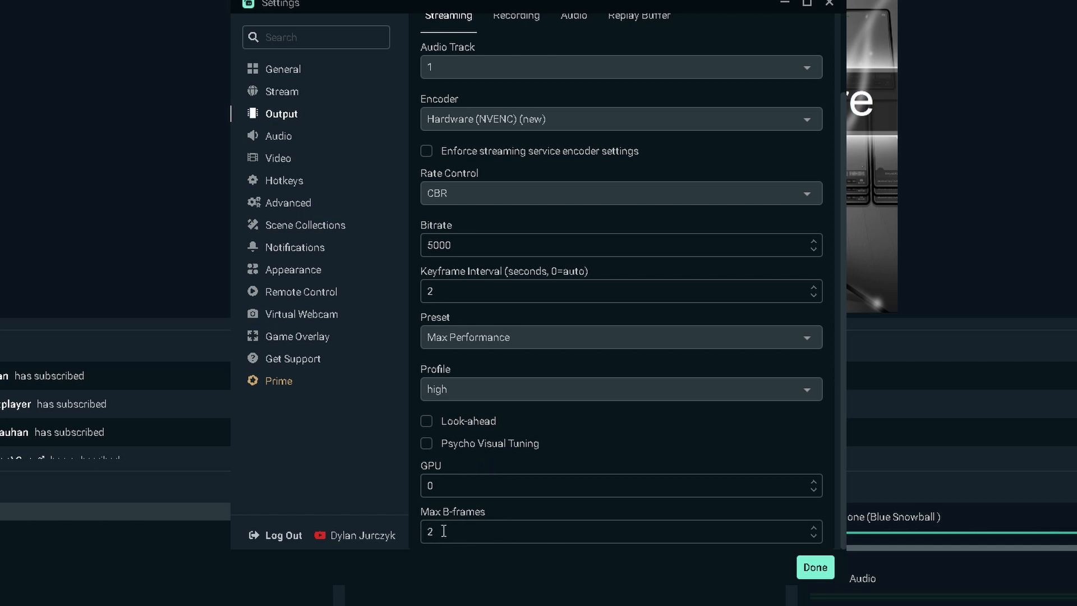
Review the Audio, Video and Hotkeys settings and open the Advanced settings
left_click(281, 142)
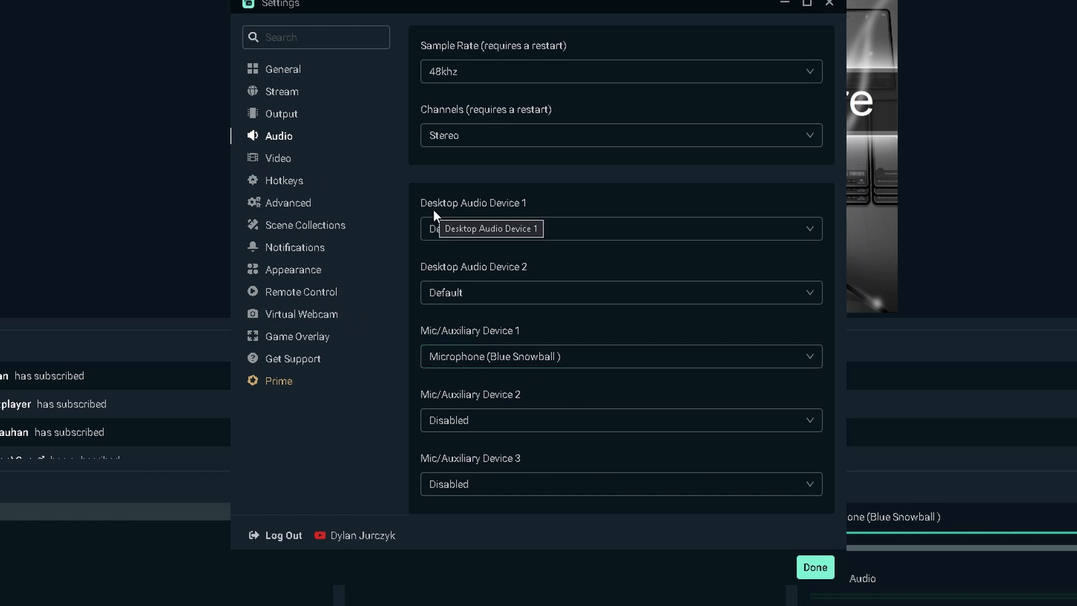
left_click(295, 160)
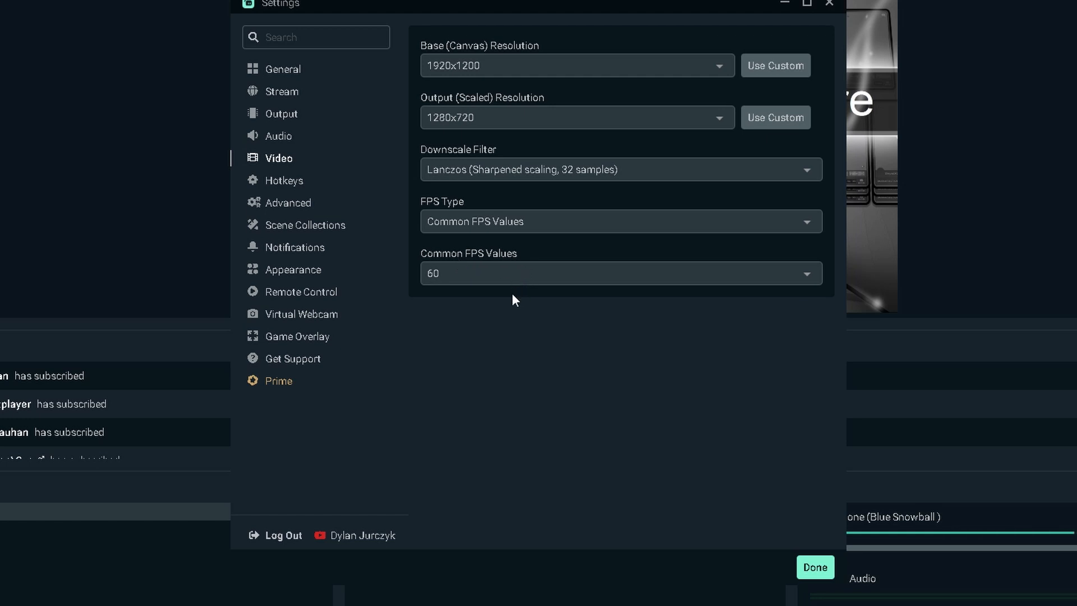
left_click(280, 181)
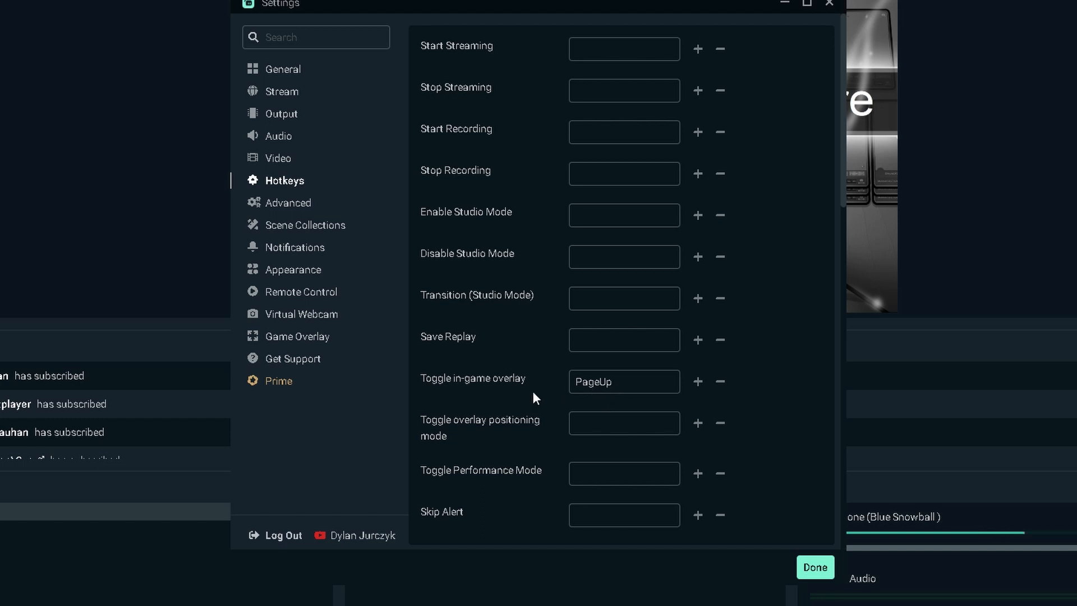
left_click(303, 207)
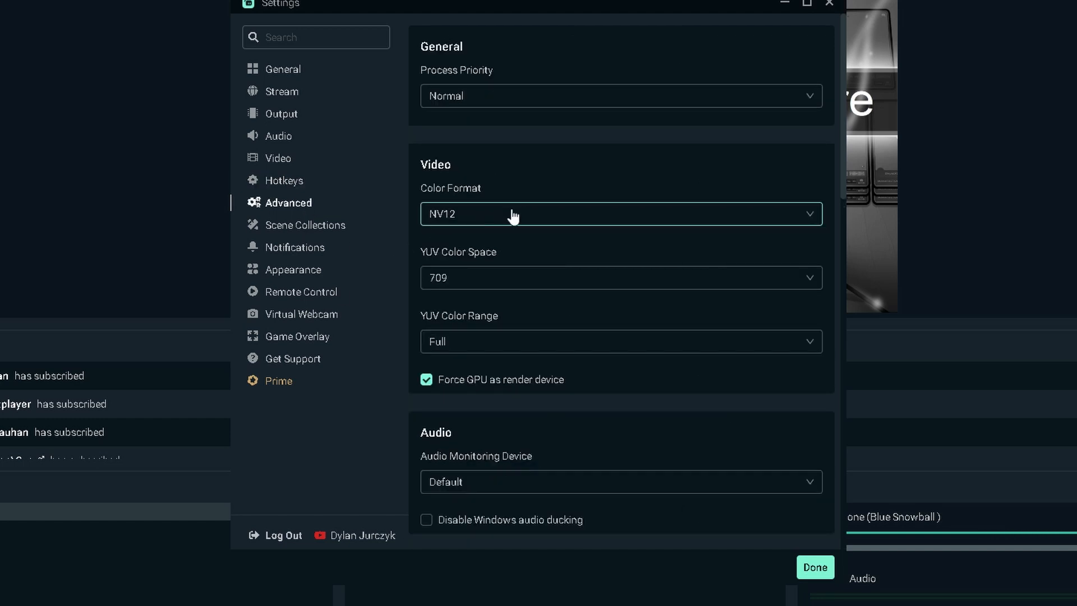
key("alt+z")
left_click(504, 80)
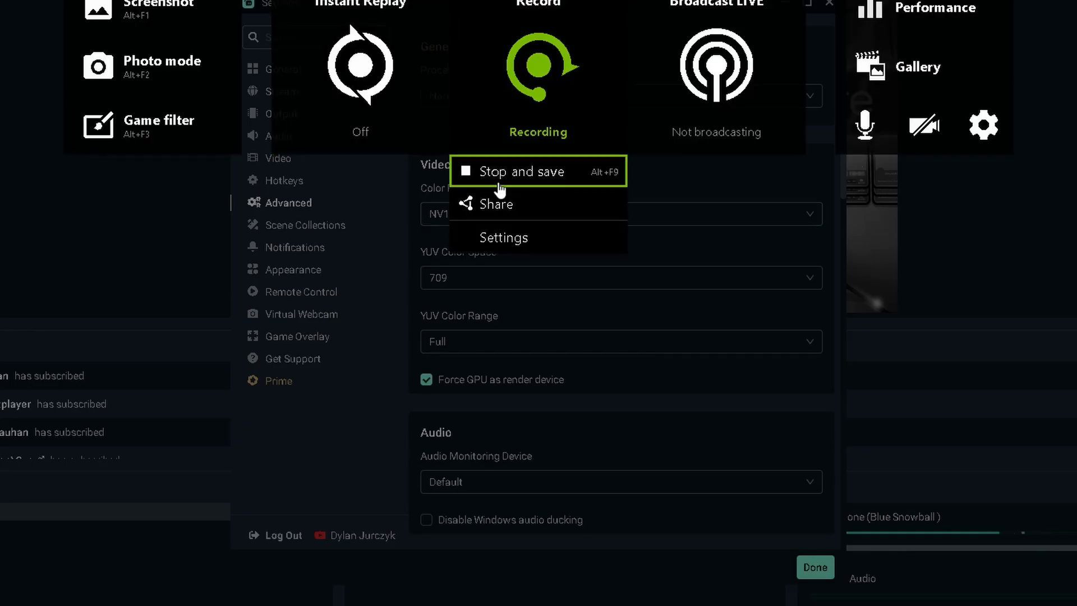
left_click(512, 177)
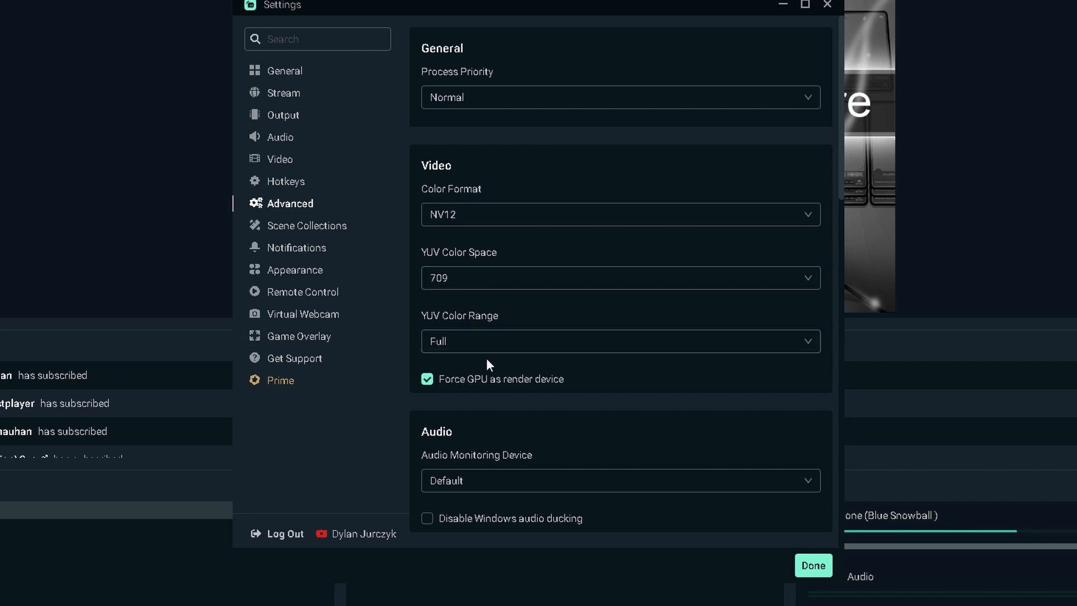
Examine the Advanced settings for video, audio, recording, replay buffer, stream delay, automatic reconnect, network, sources and media files
scroll(500, 424, "down", 1)
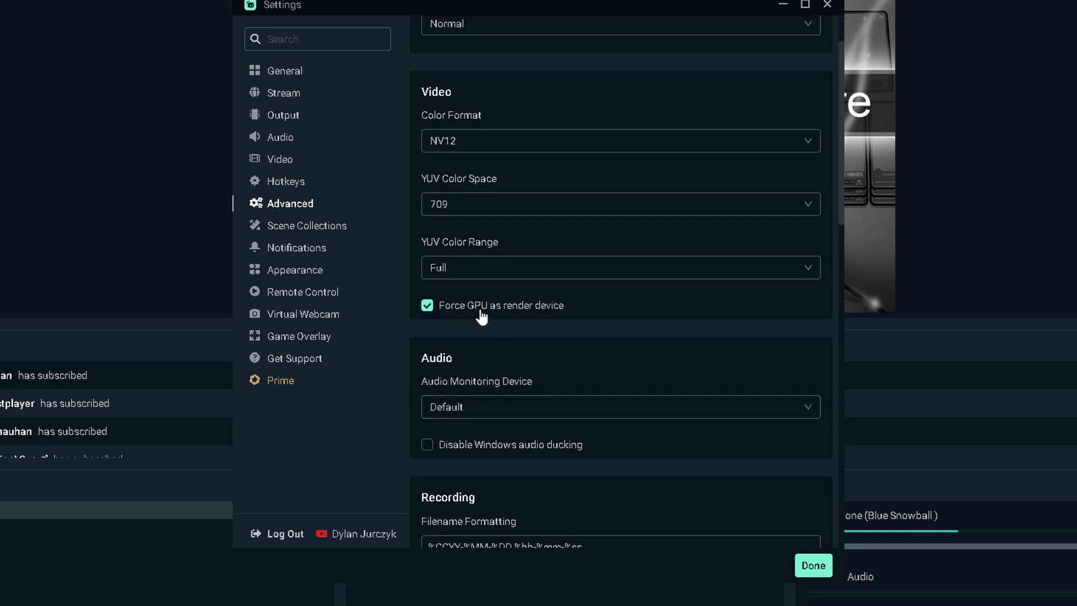
scroll(551, 320, "down", 2)
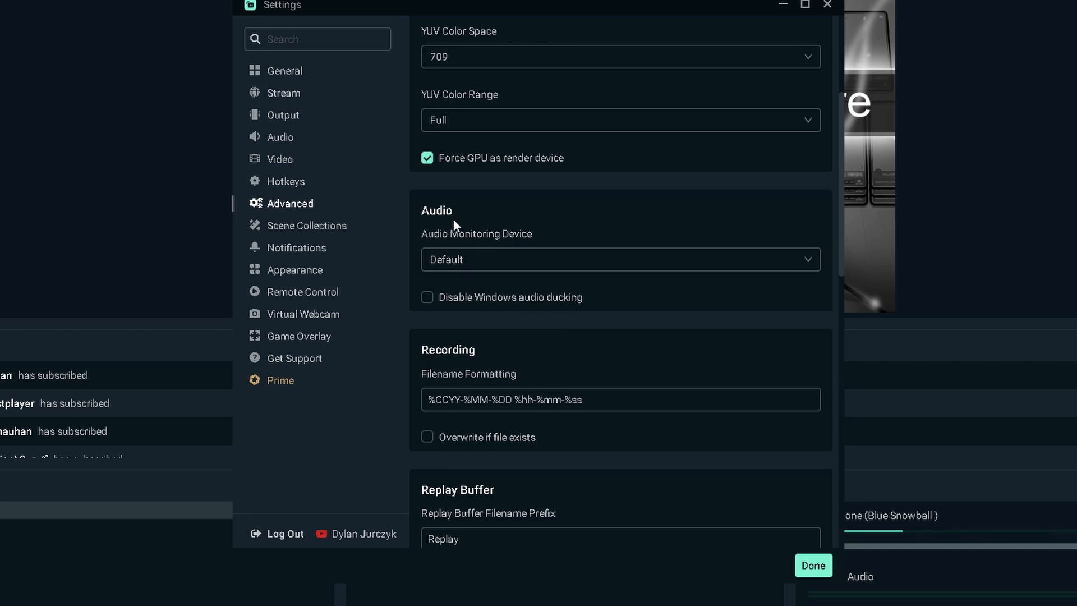
scroll(525, 275, "down", 2)
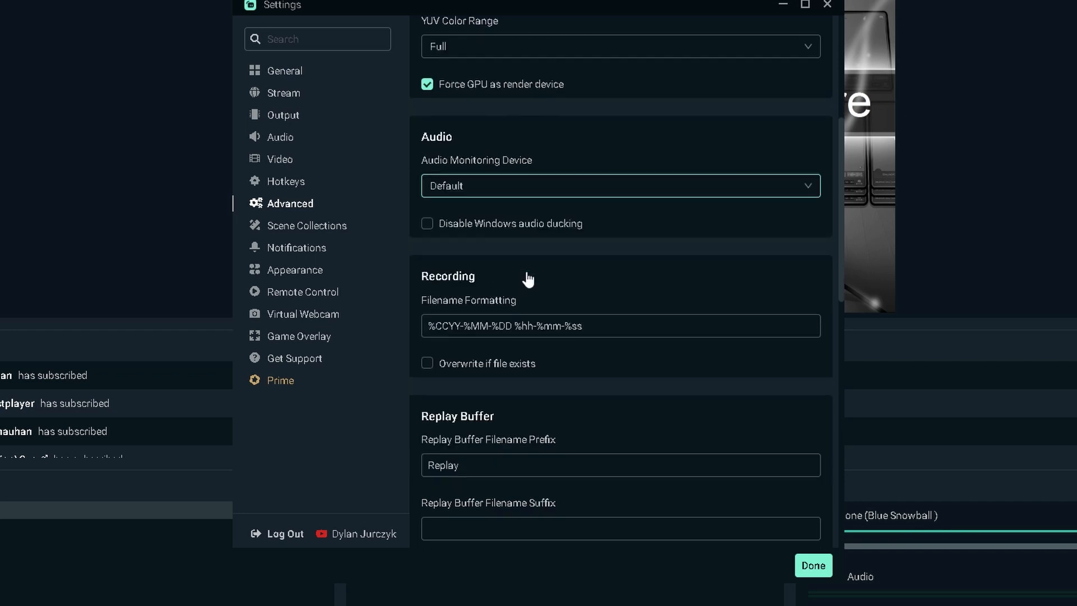
scroll(446, 207, "down", 1)
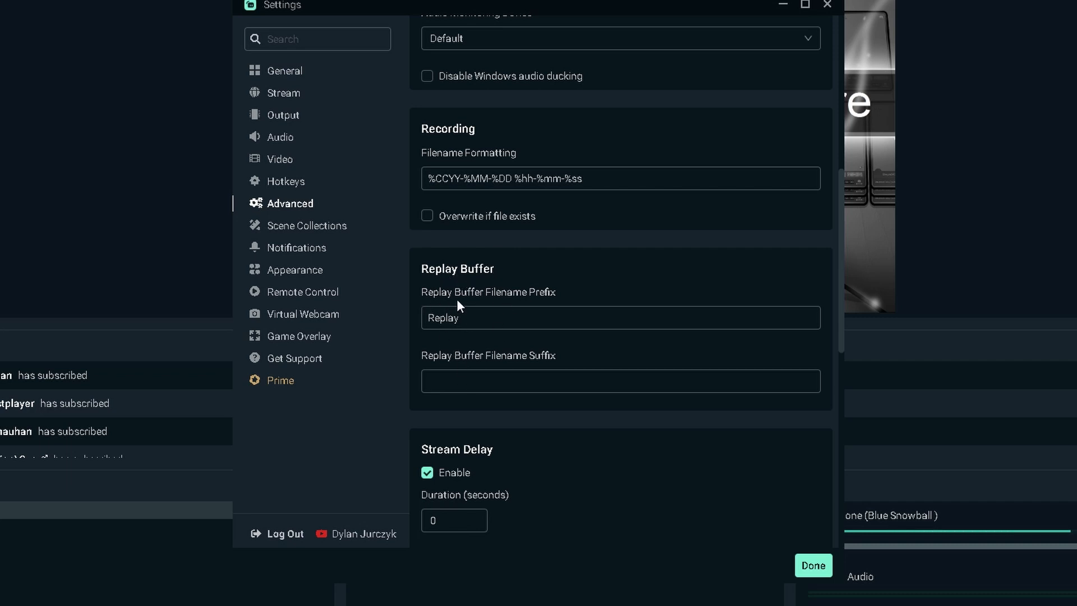
scroll(456, 299, "down", 5)
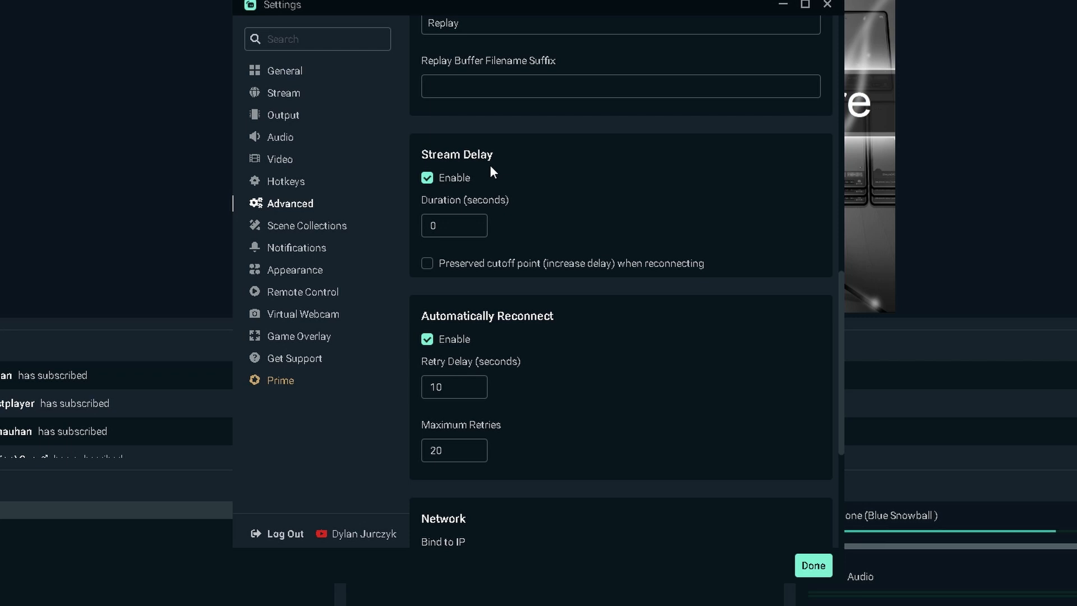
scroll(490, 167, "down", 3)
scroll(510, 162, "down", 3)
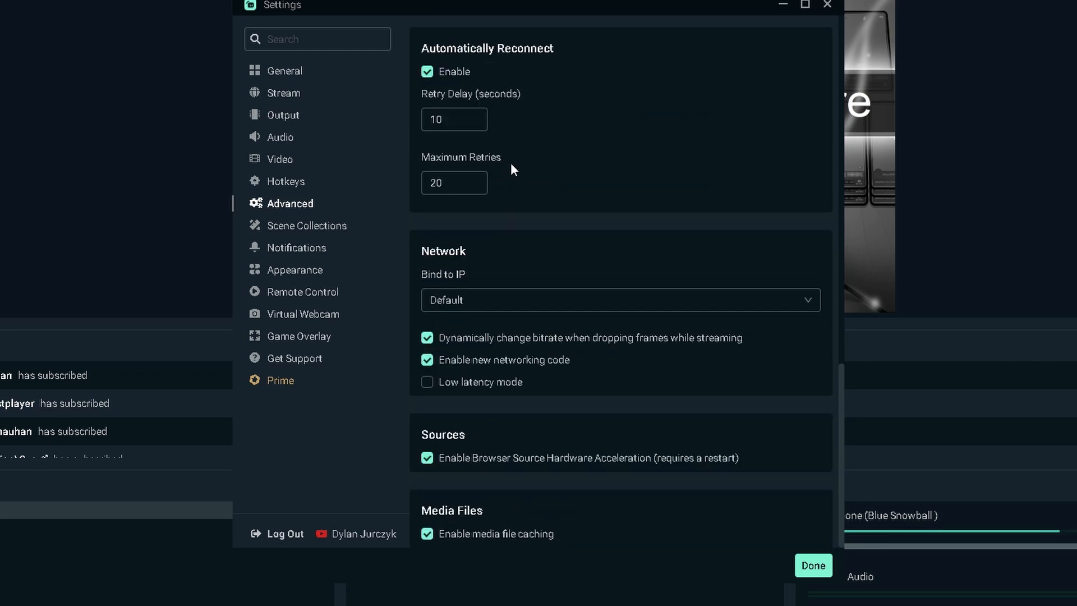
scroll(489, 161, "up", 2)
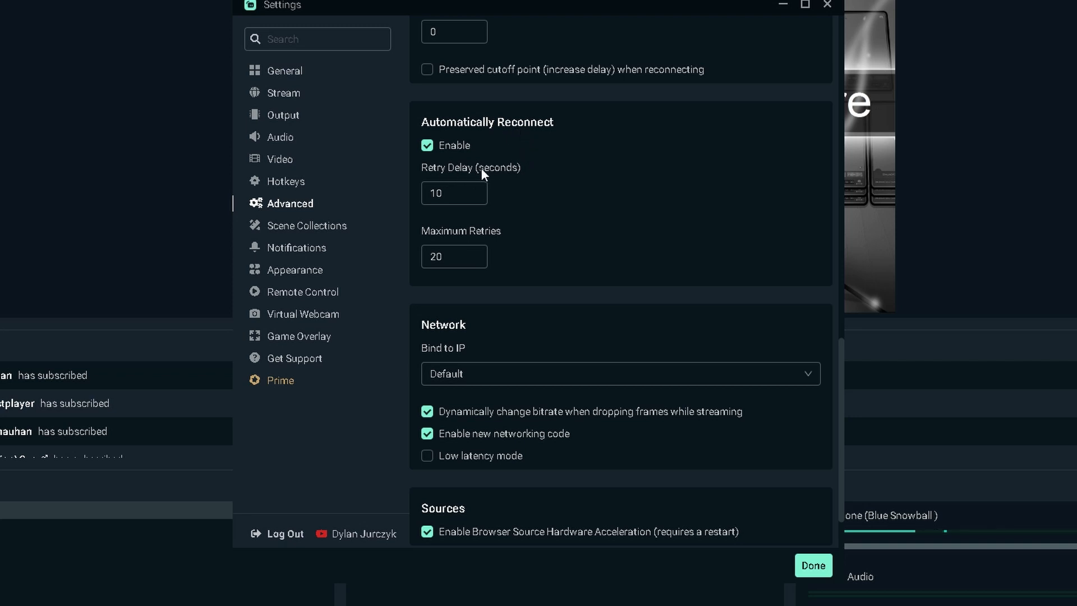
scroll(483, 168, "down", 2)
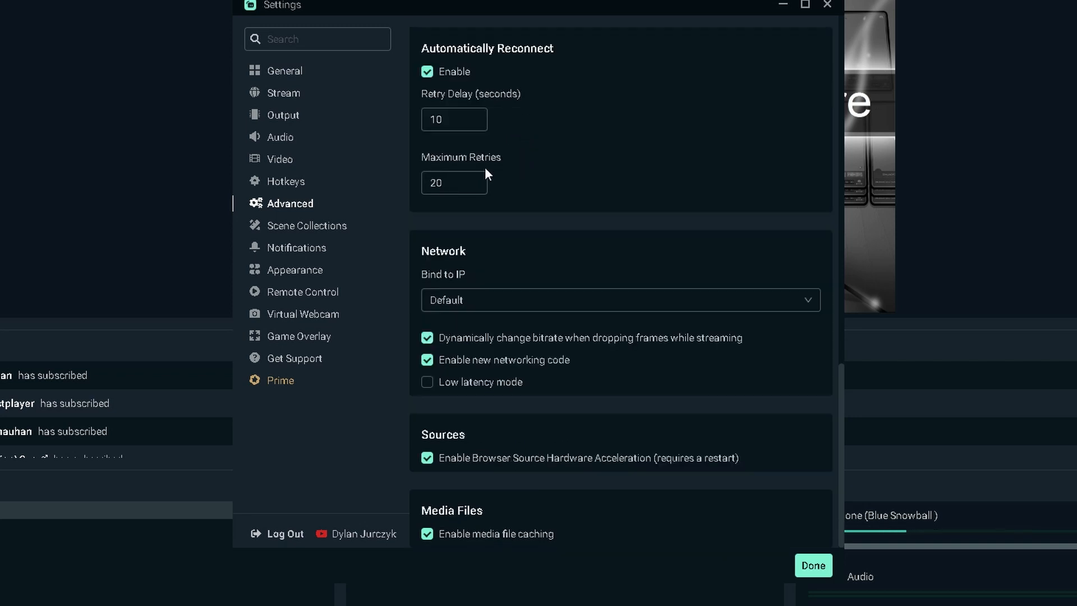
scroll(567, 206, "up", 4)
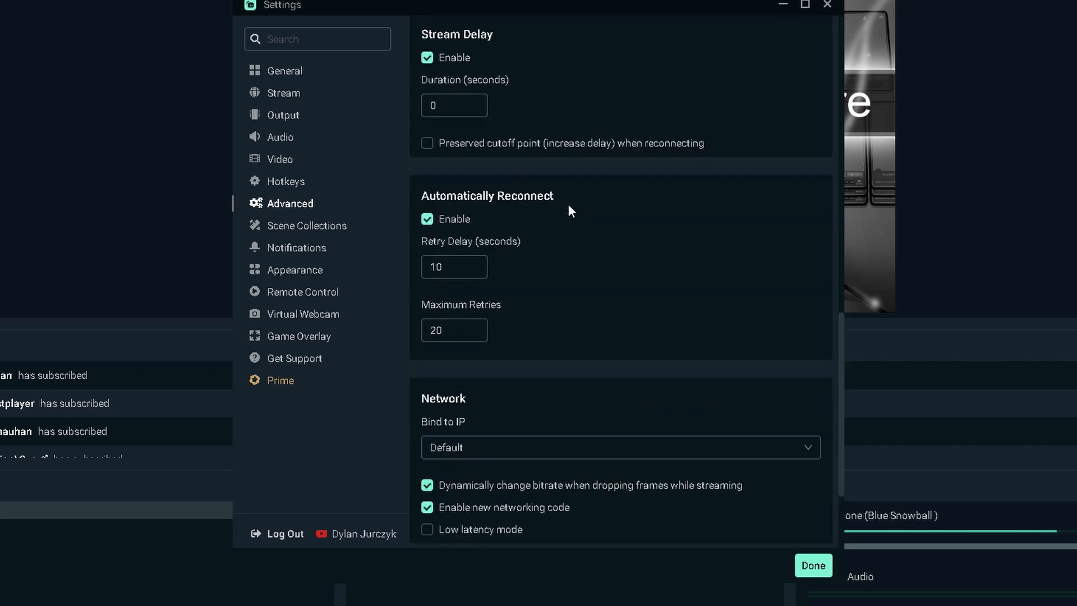
scroll(568, 208, "down", 4)
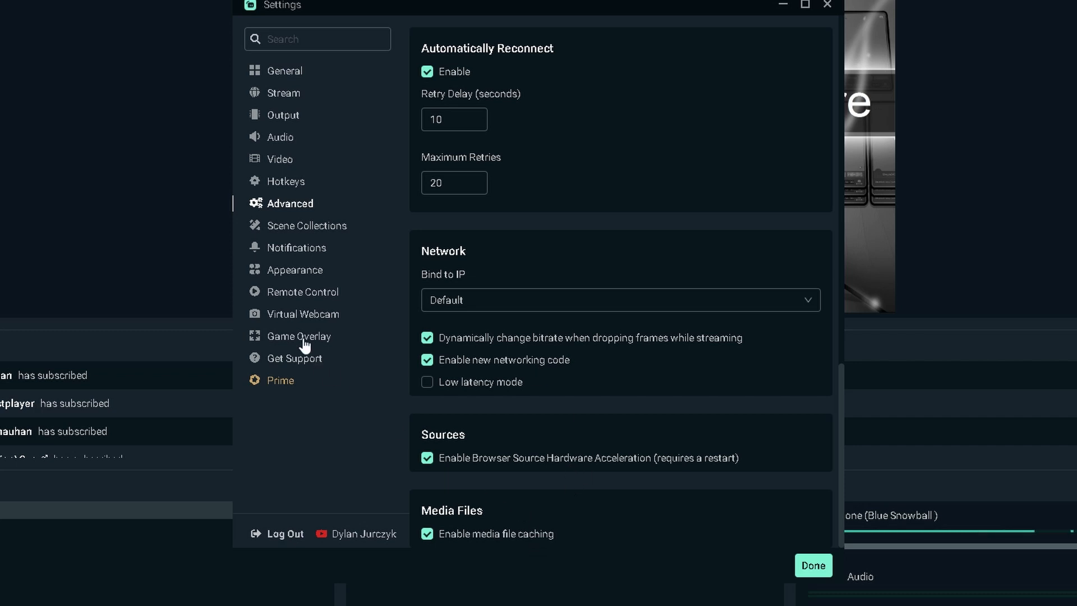
Review the Scene Collections settings and the Notifications settings with their troubleshooter thresholds
left_click(296, 227)
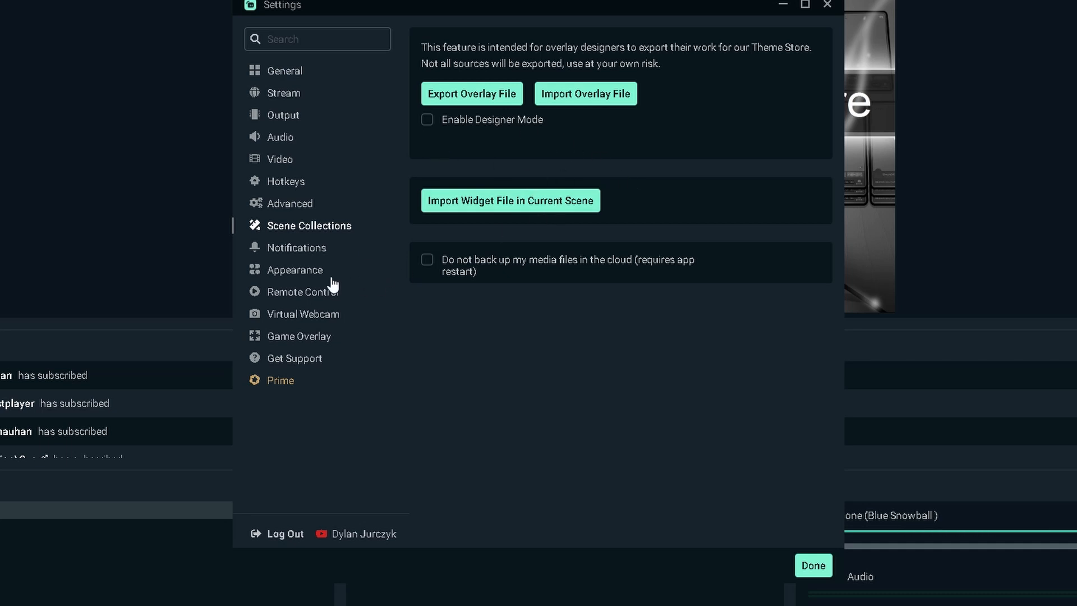
left_click(300, 251)
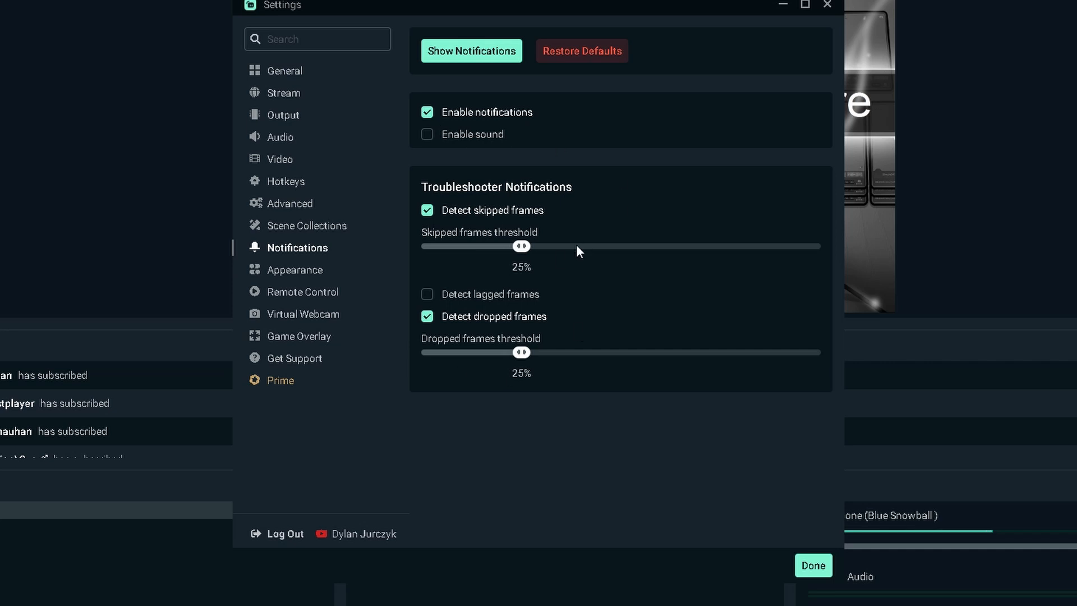
Review the Appearance, Remote Control, Virtual Webcam and Game Overlay settings, then close the settings
left_click(287, 274)
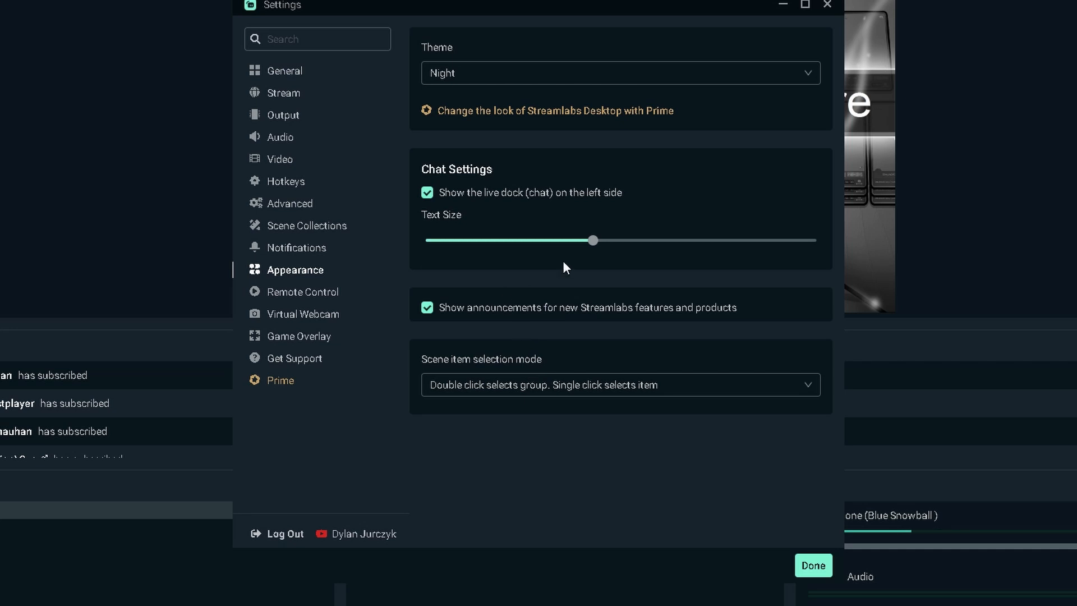
left_click(318, 299)
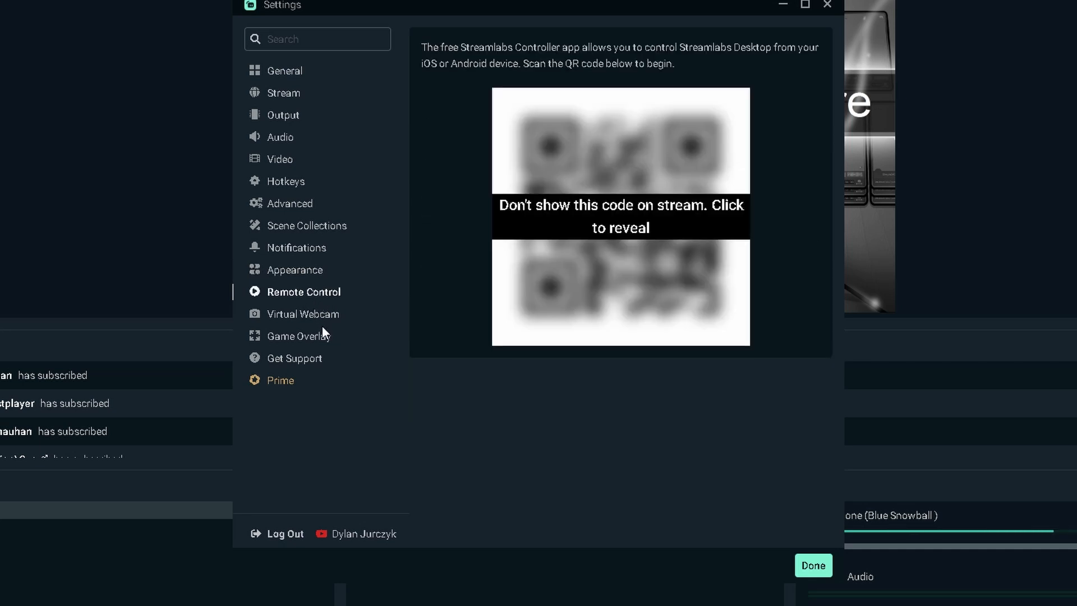
left_click(322, 321)
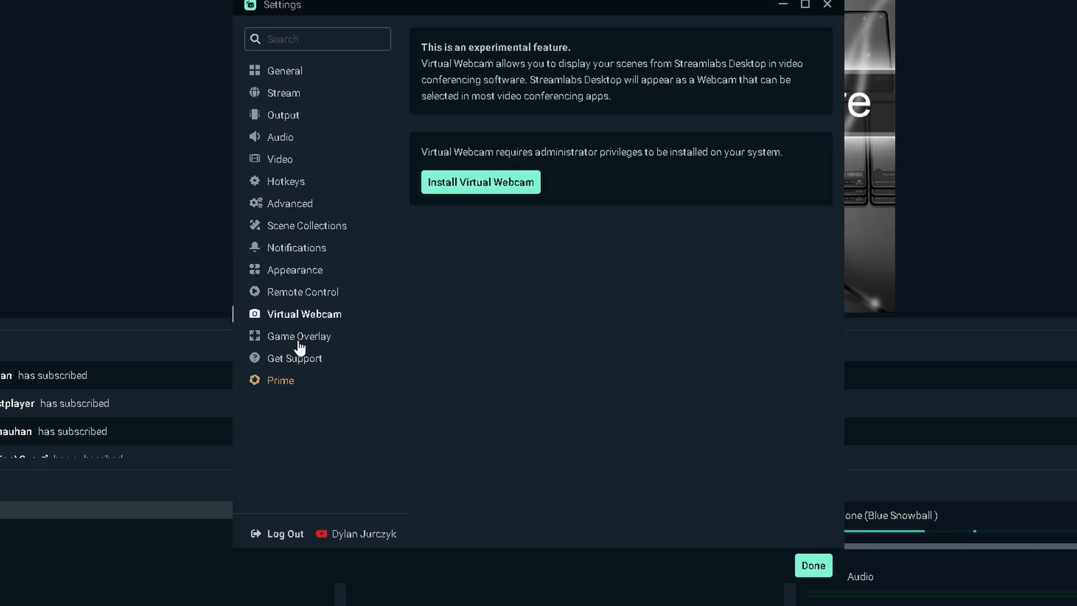
left_click(300, 339)
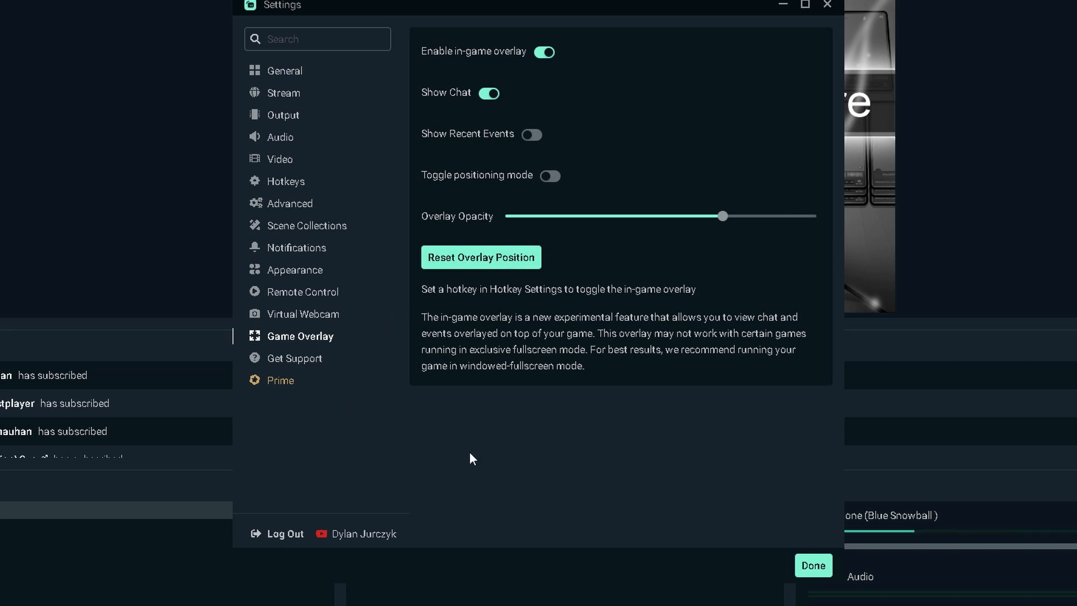
left_click(811, 565)
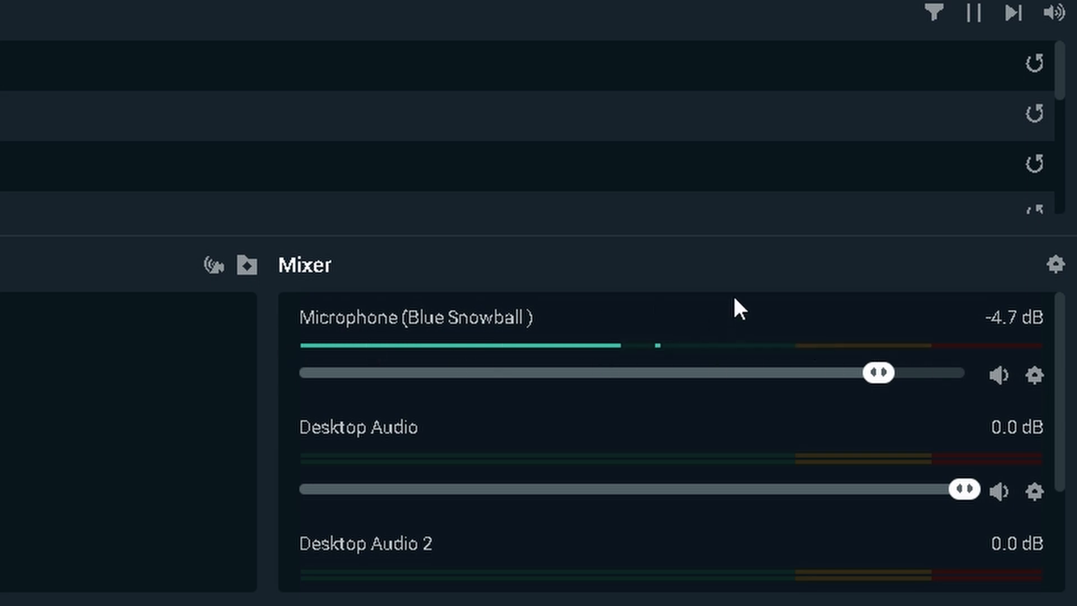
Examine the Mixer levels of every audio source, from the microphone and desktop audio down to Audio Input Capture
scroll(734, 302, "down", 3)
scroll(668, 359, "up", 3)
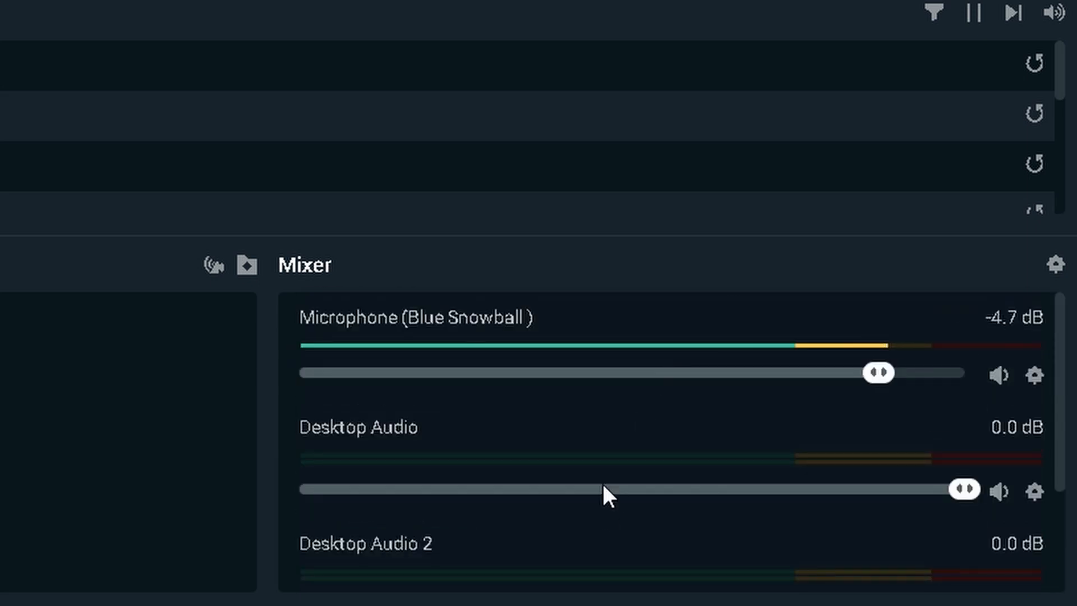
scroll(594, 471, "down", 3)
scroll(566, 448, "up", 3)
scroll(575, 465, "down", 3)
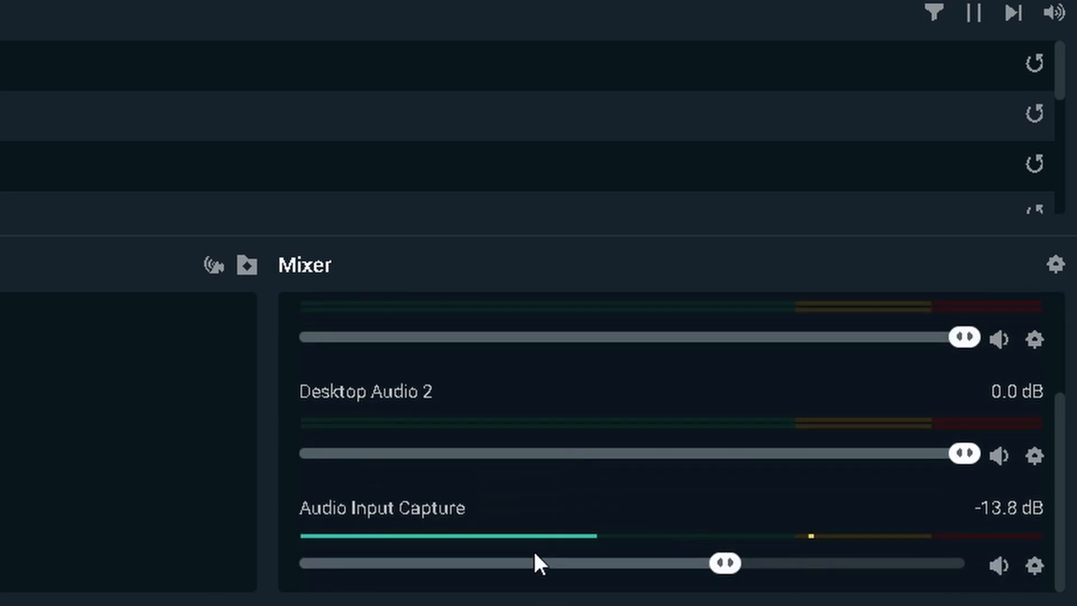
scroll(571, 542, "up", 3)
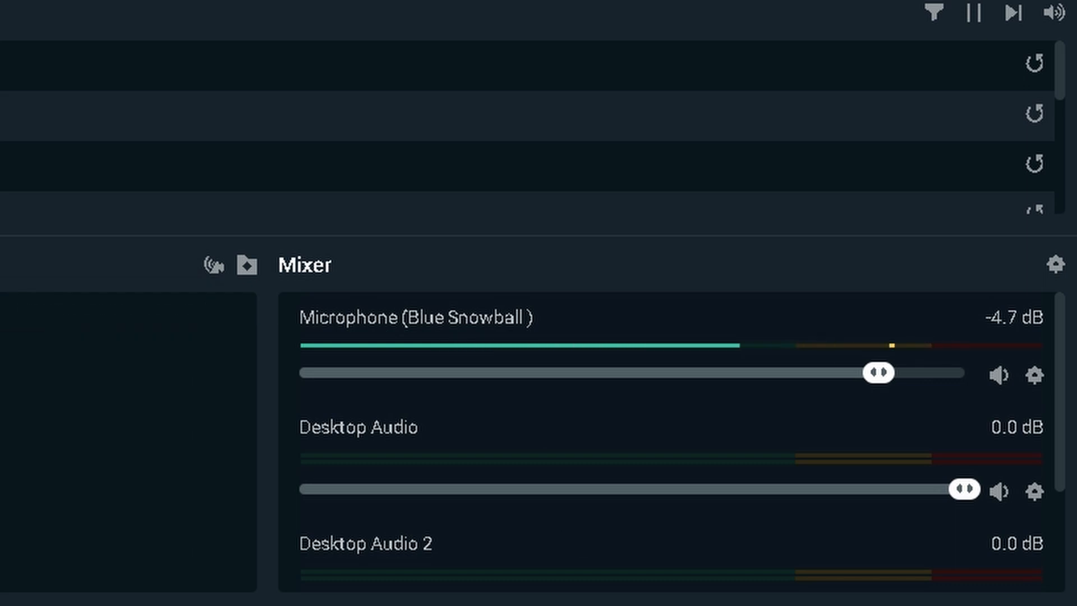
Switch to the GeForce Experience overlay and open the options of the running recording
key("alt+z")
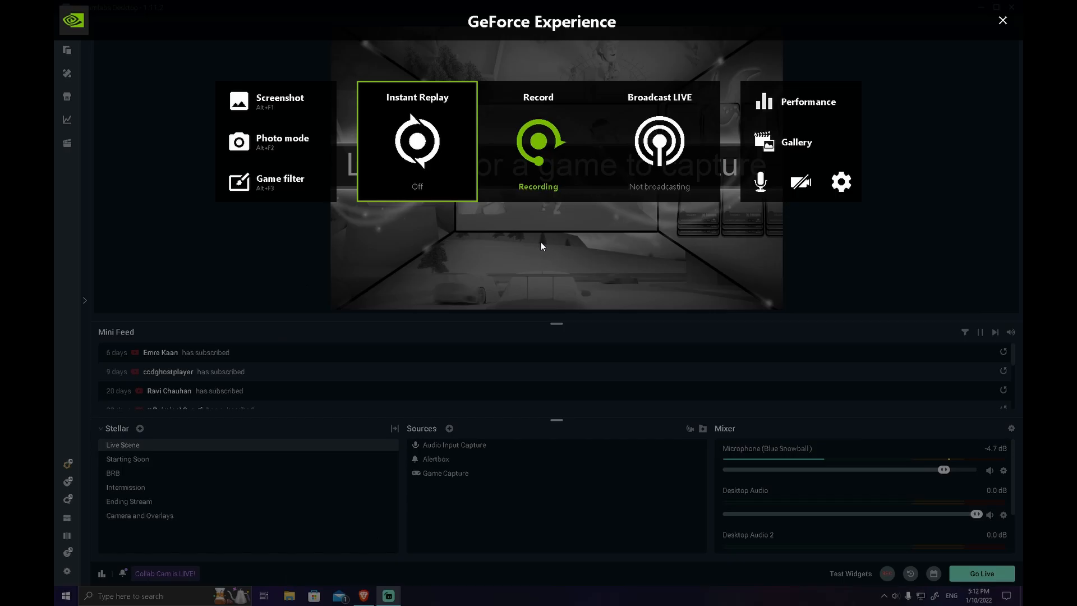
left_click(559, 199)
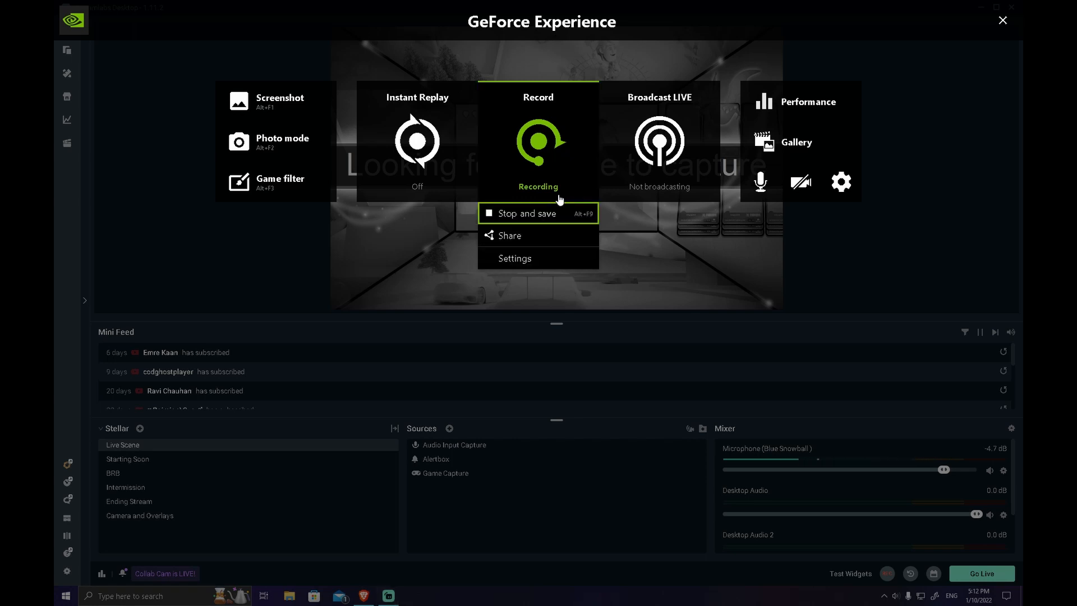